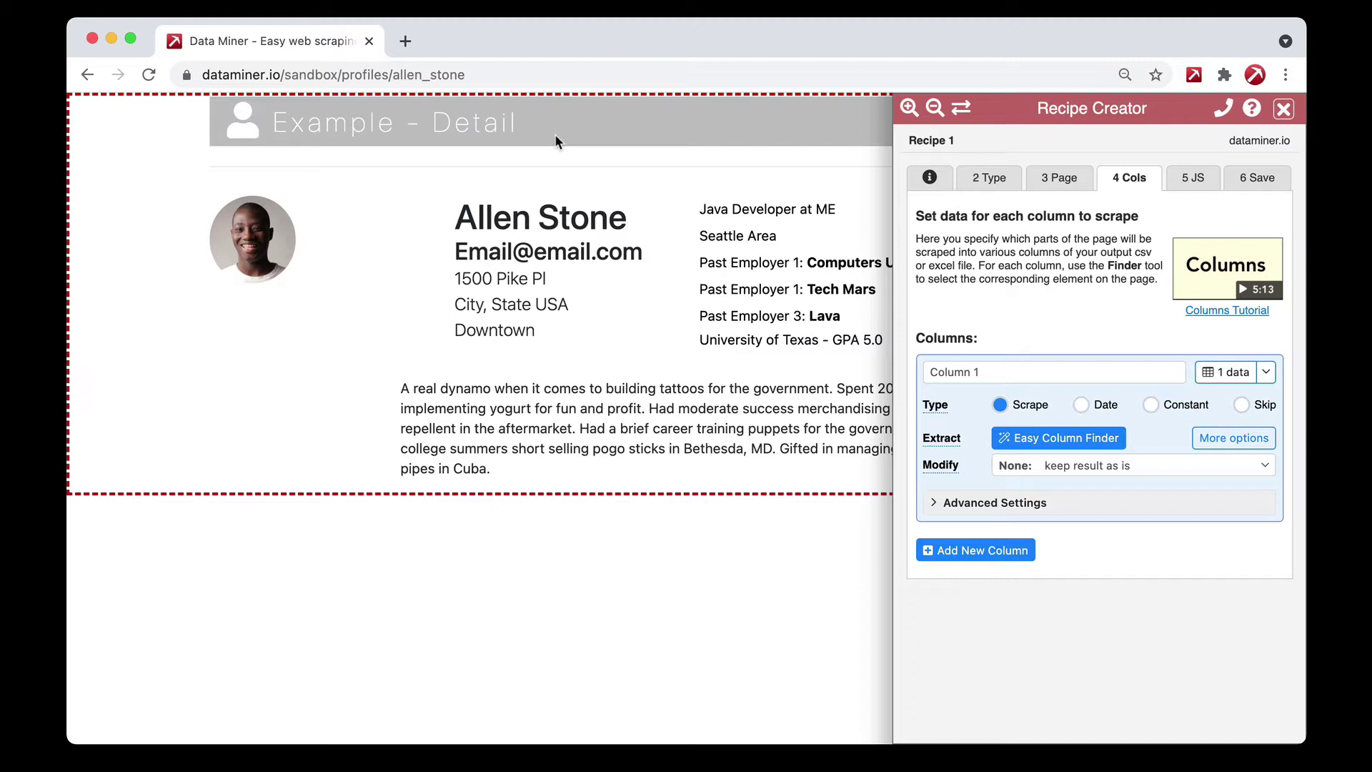
- Expand Column 1's Advanced Settings and preview the data it currently scrapes
left_click(990, 505)
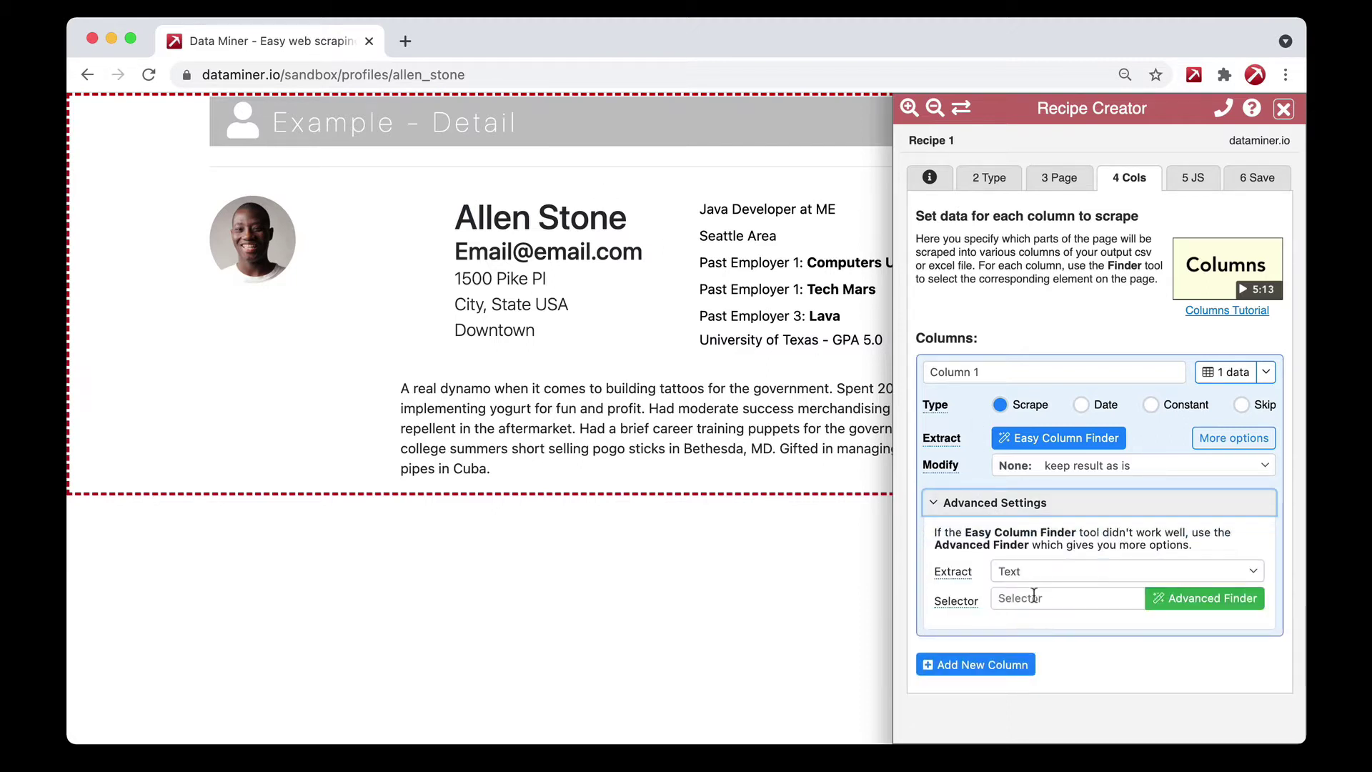
left_click(1225, 373)
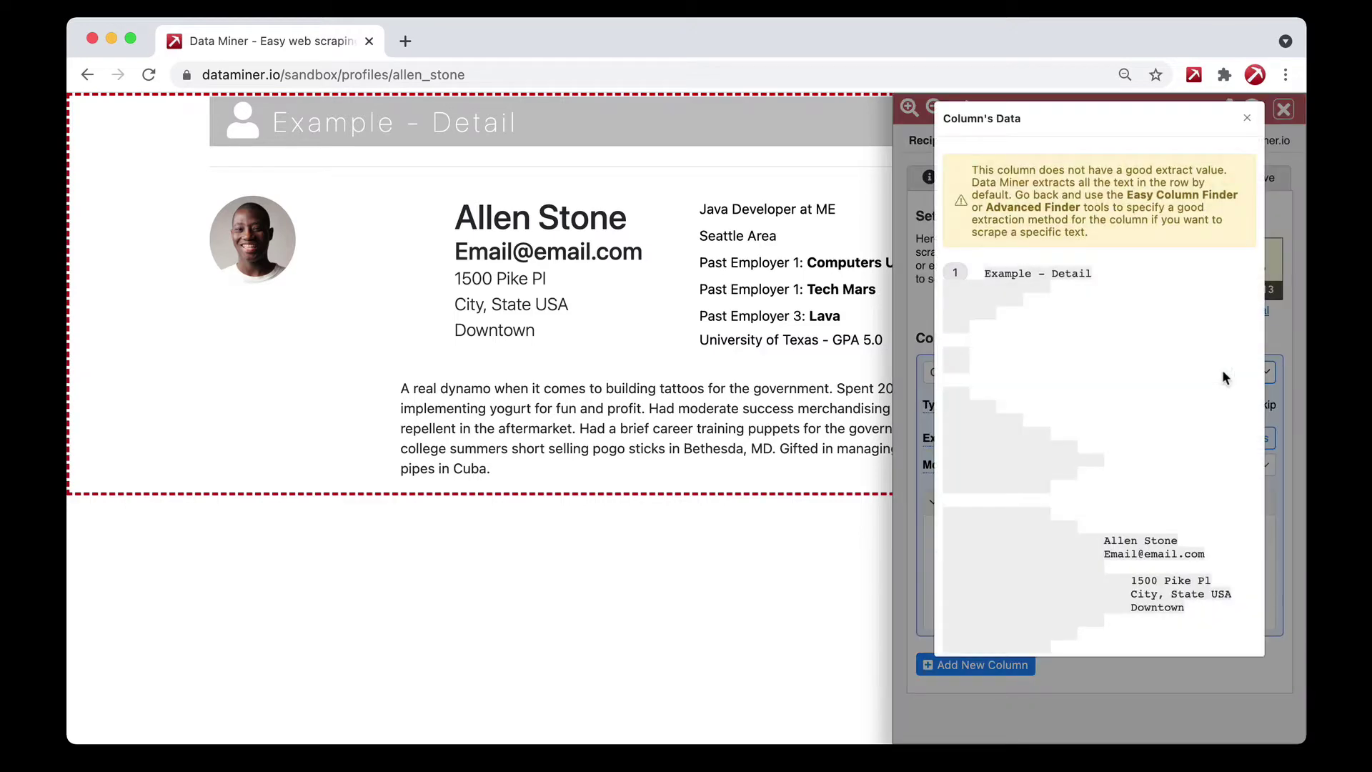
left_click(1249, 119)
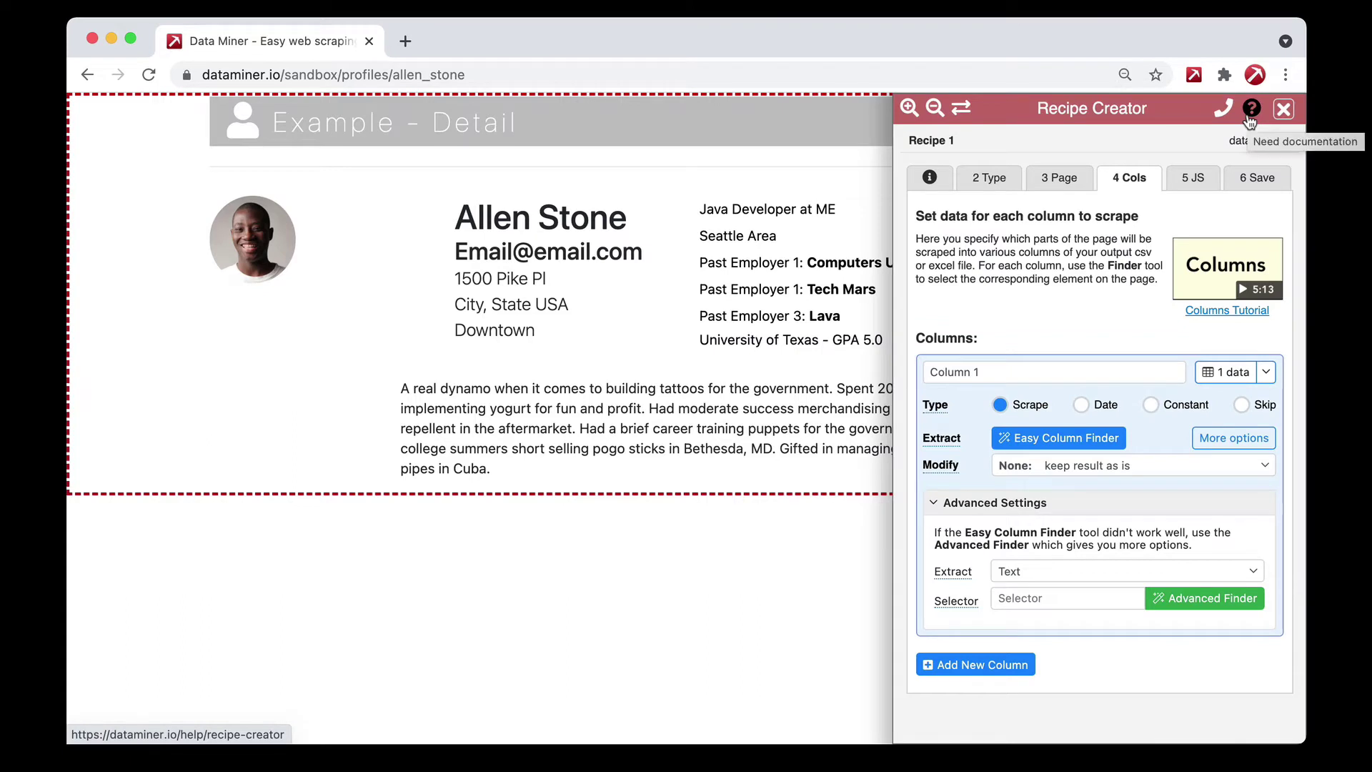
- Highlight the email address on the profile page and focus Column 1's Selector field
left_click_drag(455, 250, 656, 246)
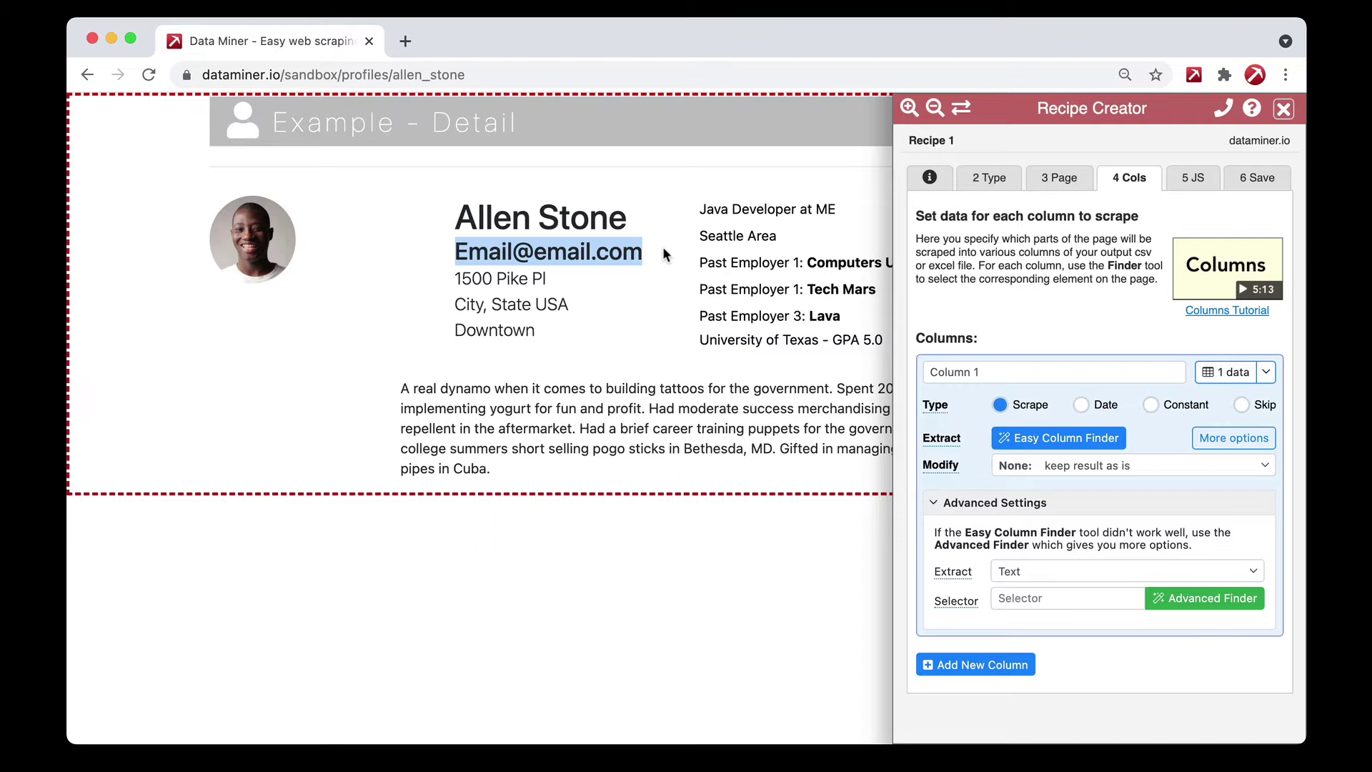
left_click(649, 268)
left_click_drag(644, 251, 473, 247)
left_click(1021, 600)
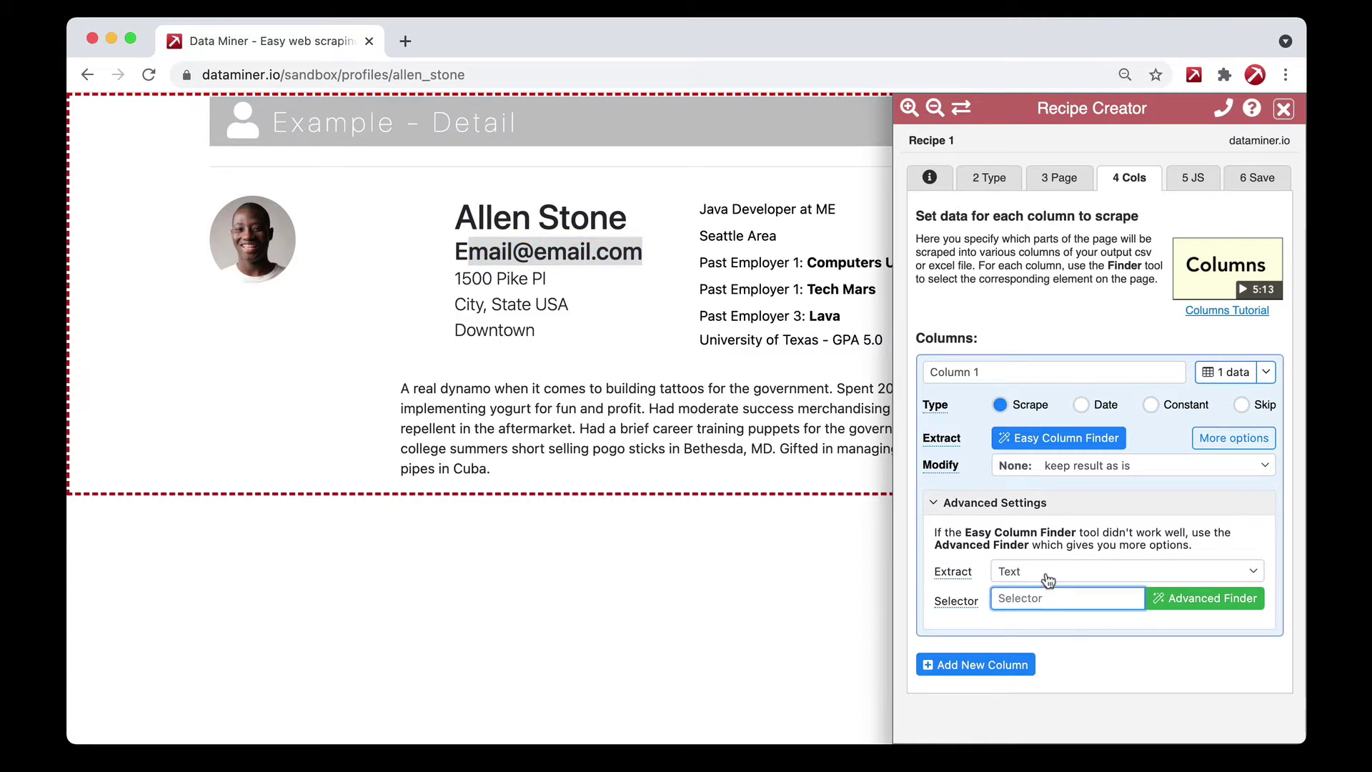
- Apply the 'Email: Extract email from inside result' modifier to Column 1 and check its one-value preview
left_click(1040, 467)
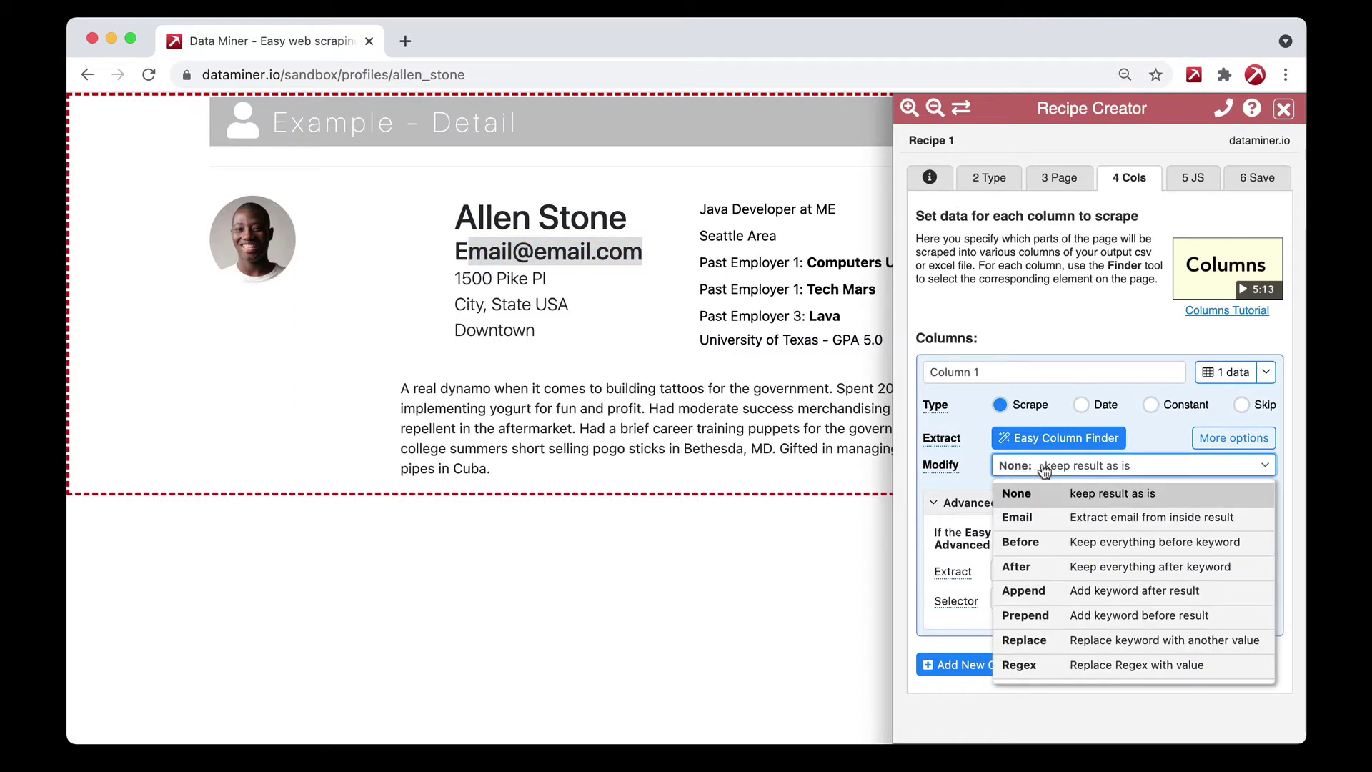
left_click(1081, 520)
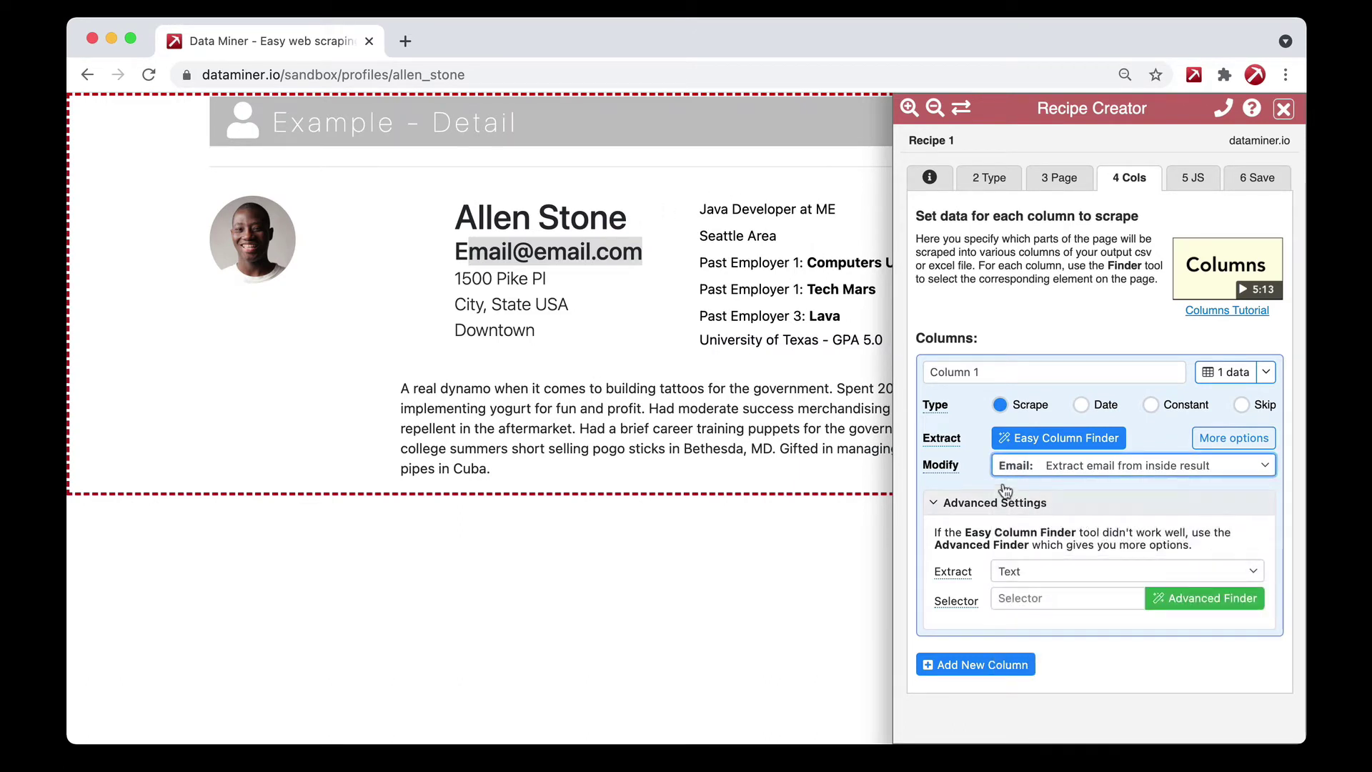
left_click(1208, 374)
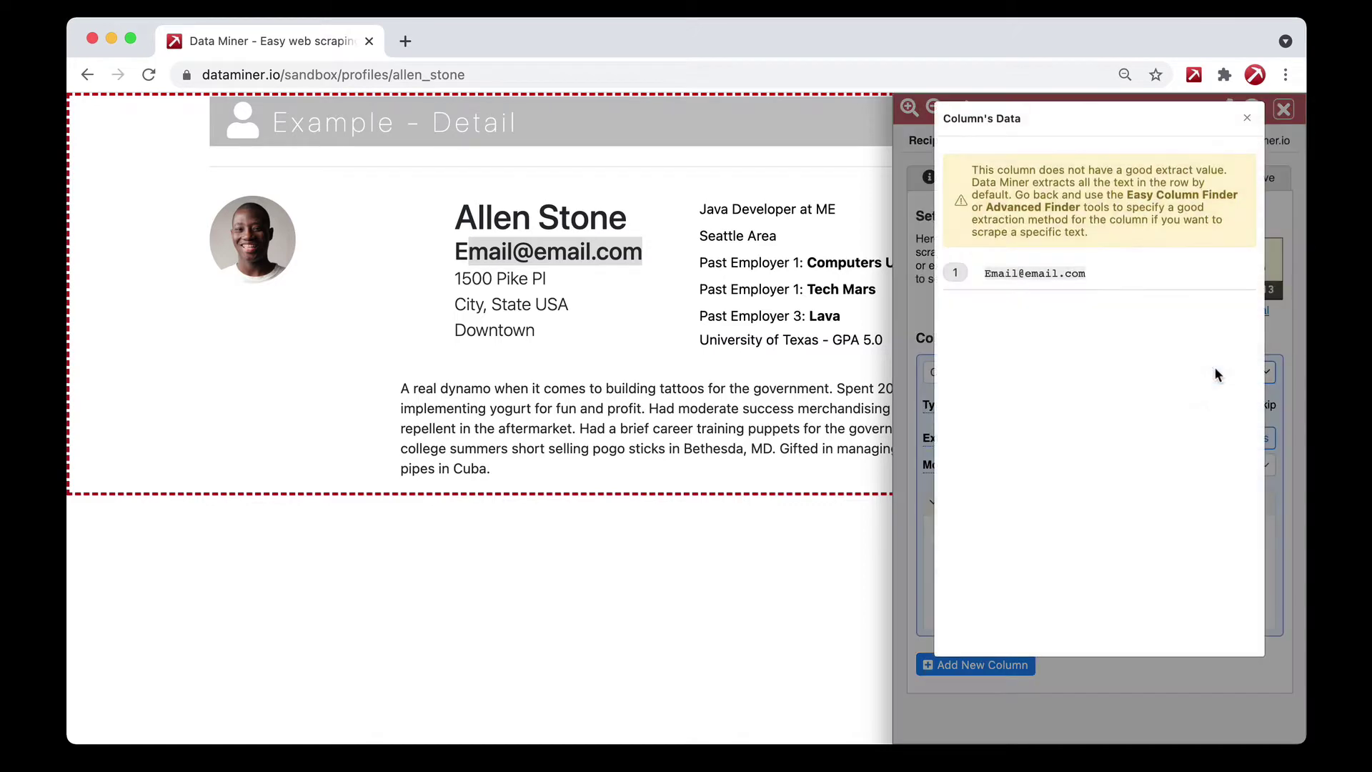
left_click_drag(1113, 276, 978, 274)
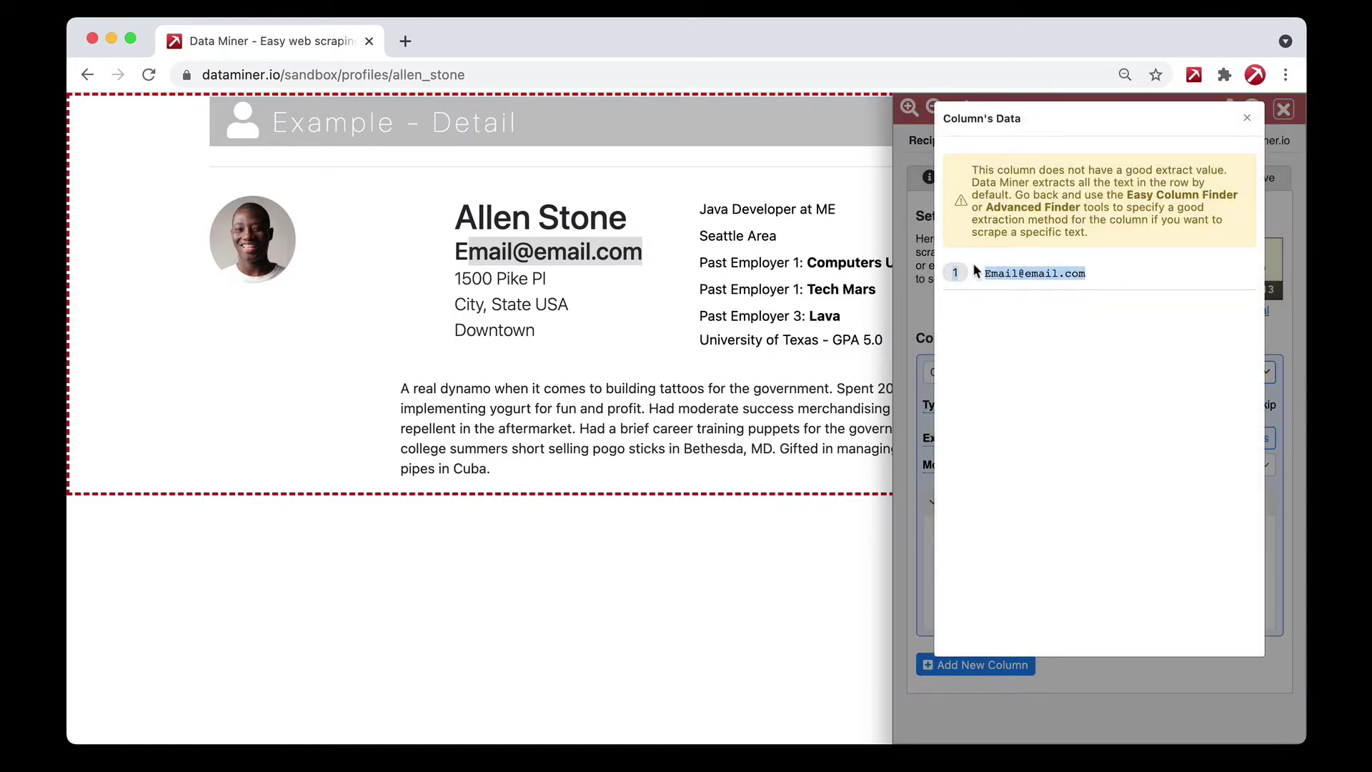
left_click(668, 347)
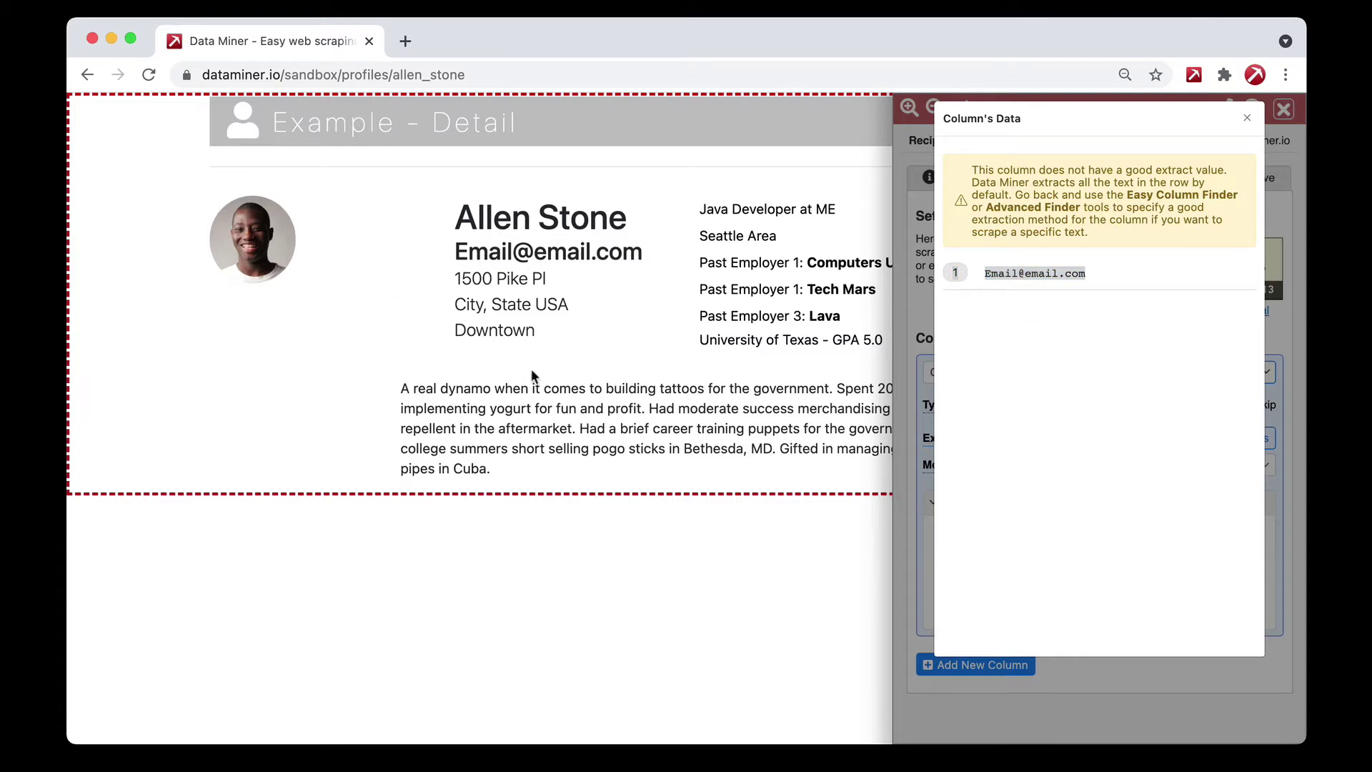
left_click_drag(448, 260, 661, 260)
left_click(663, 261)
left_click_drag(441, 257, 507, 252)
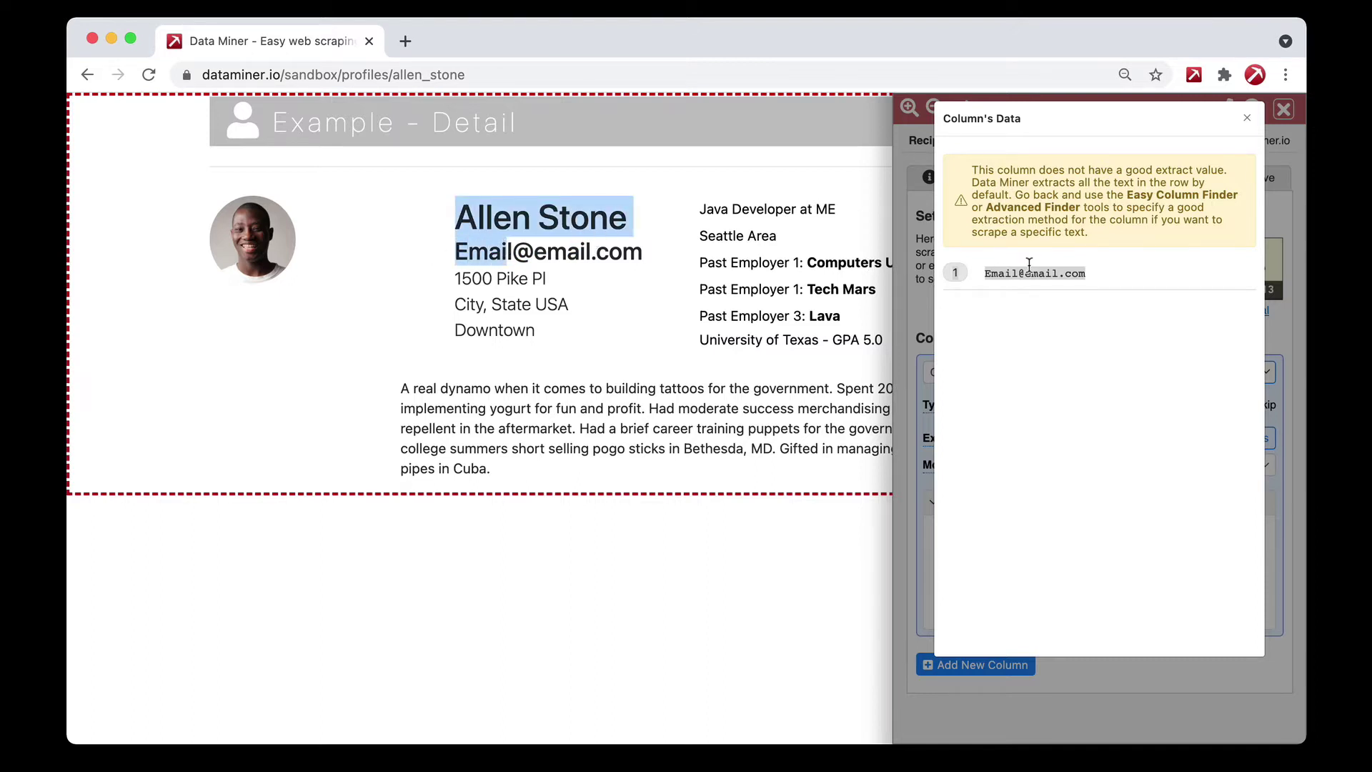
left_click(1248, 118)
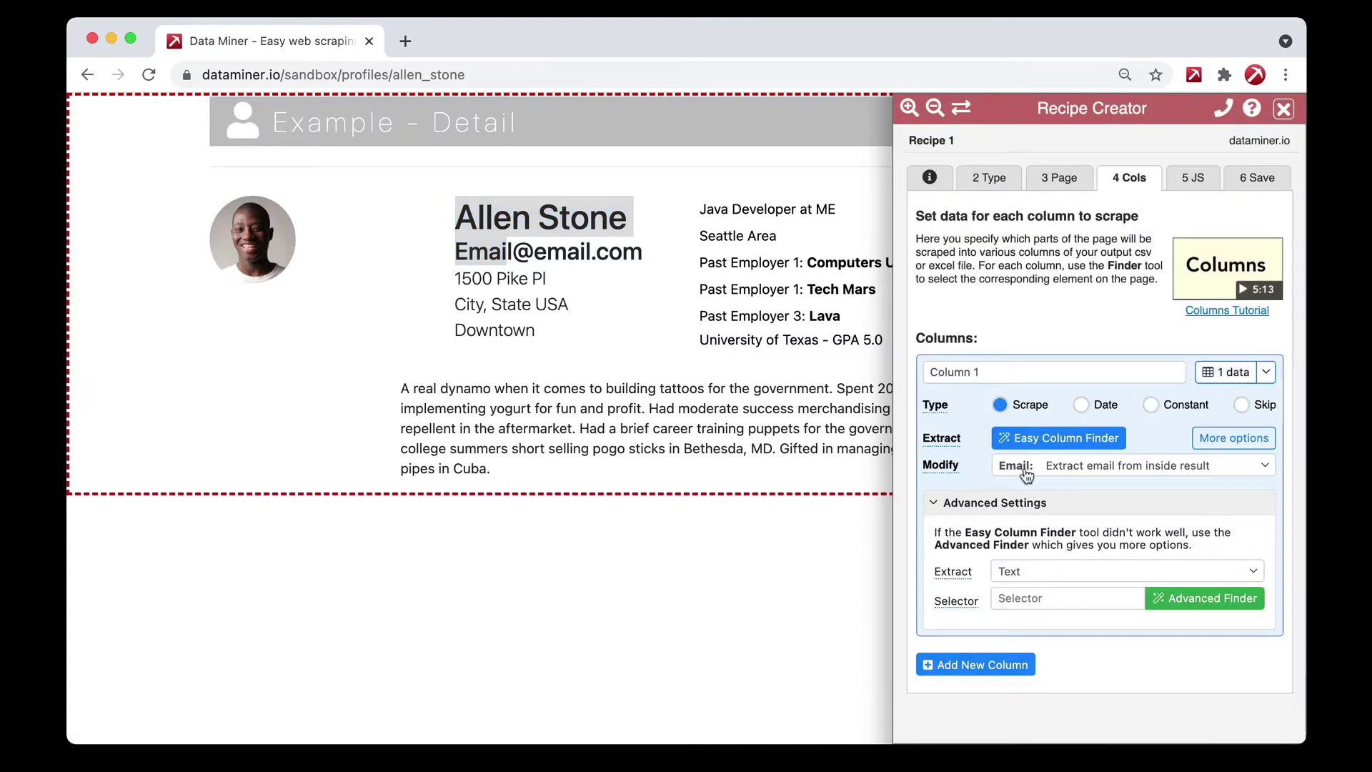
- Set Column 1's selector to .email via Advanced Finder on the email line, then preview it
left_click(1177, 599)
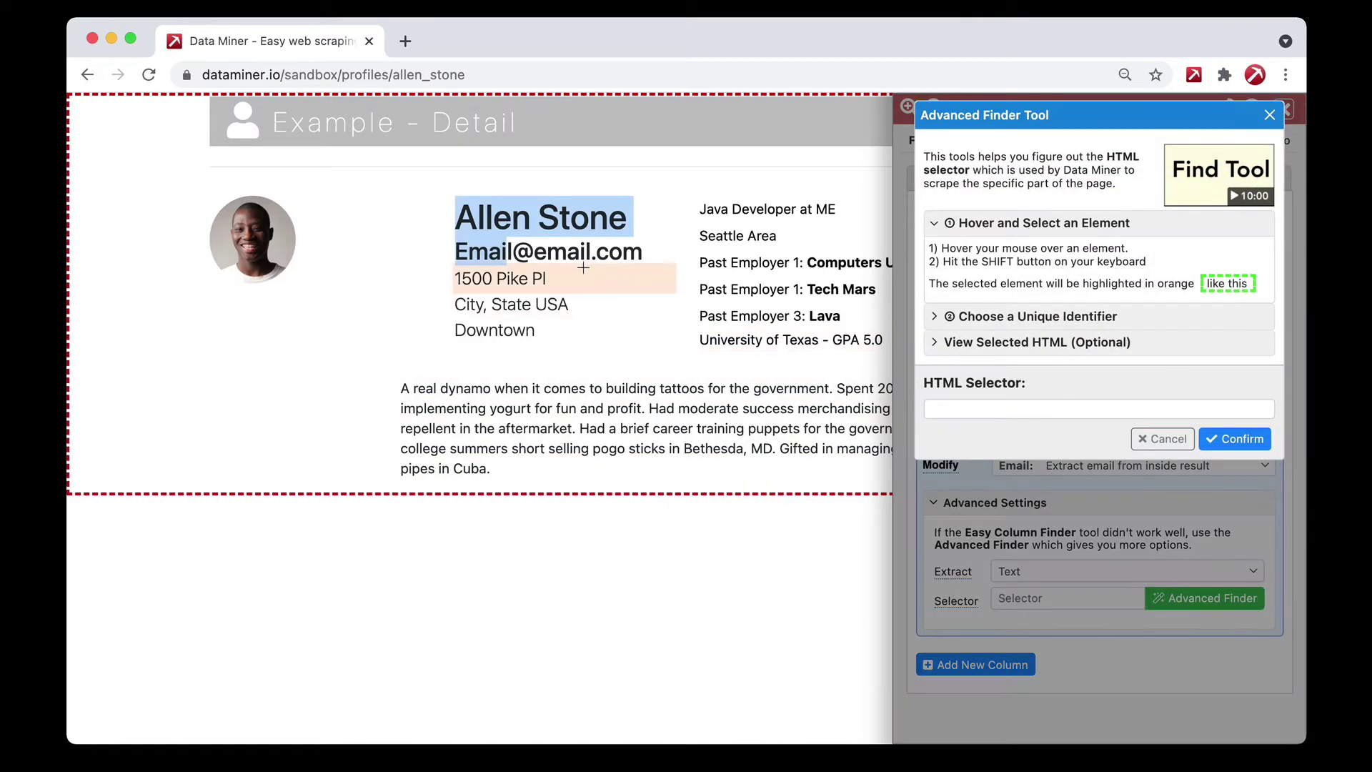
left_click(643, 262)
left_click(965, 335)
left_click(1239, 625)
left_click(1227, 372)
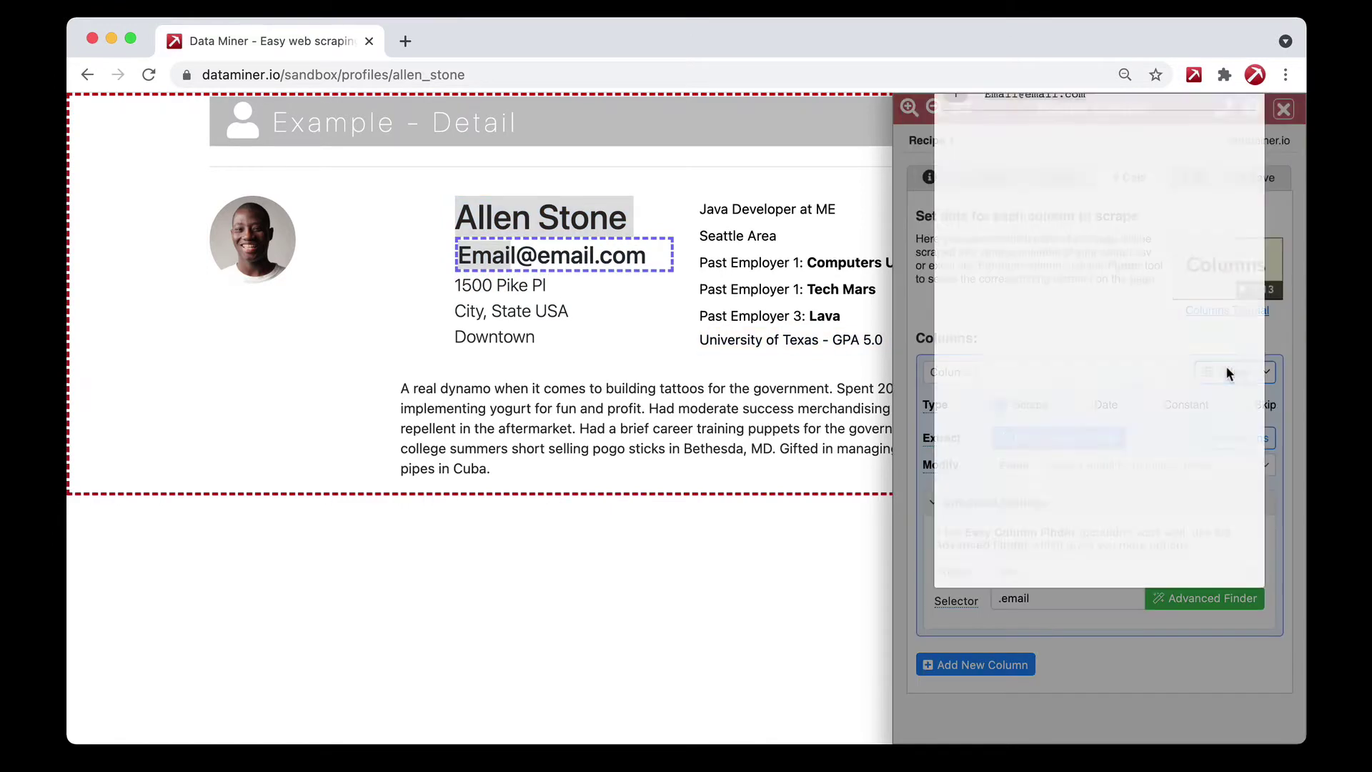
left_click(1248, 119)
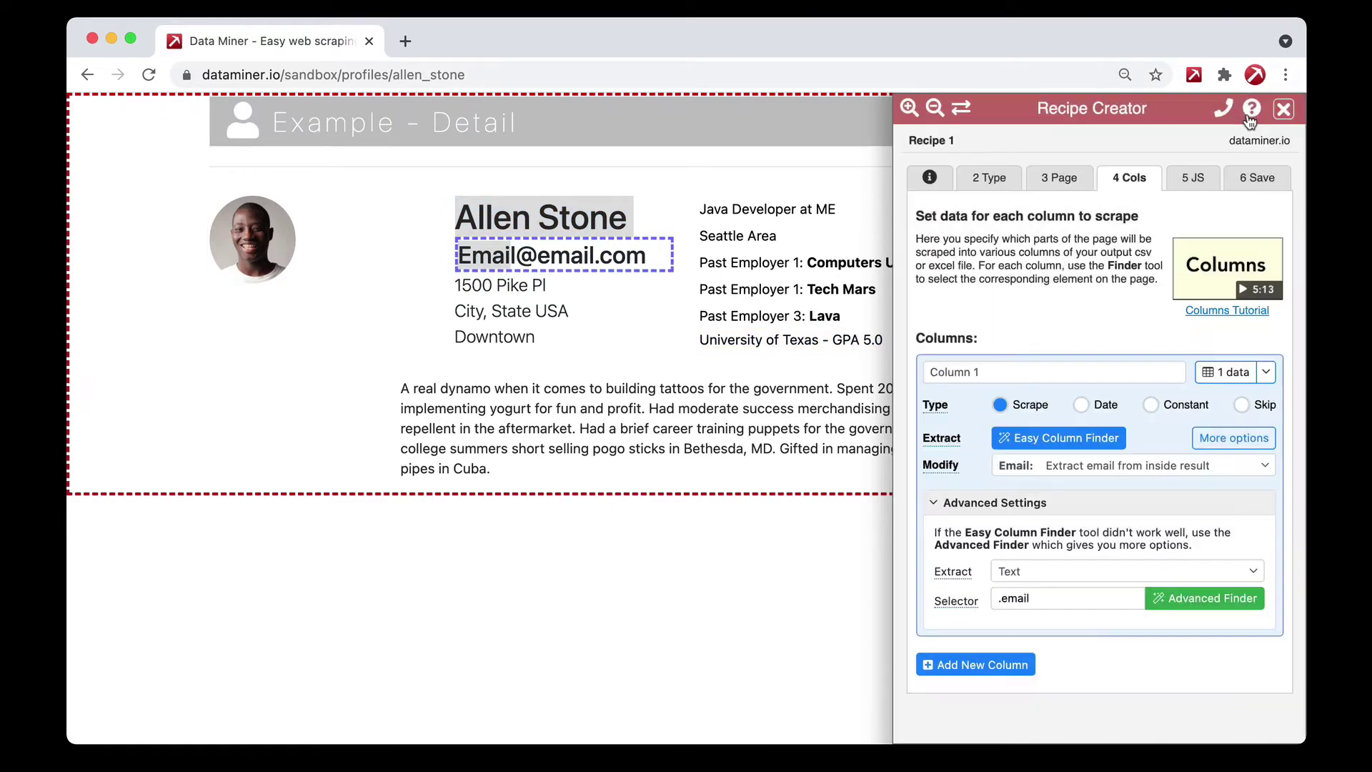
- Add Column 2 using the 'Before: Keep everything before keyword' modifier and expand its Advanced Settings
left_click(965, 665)
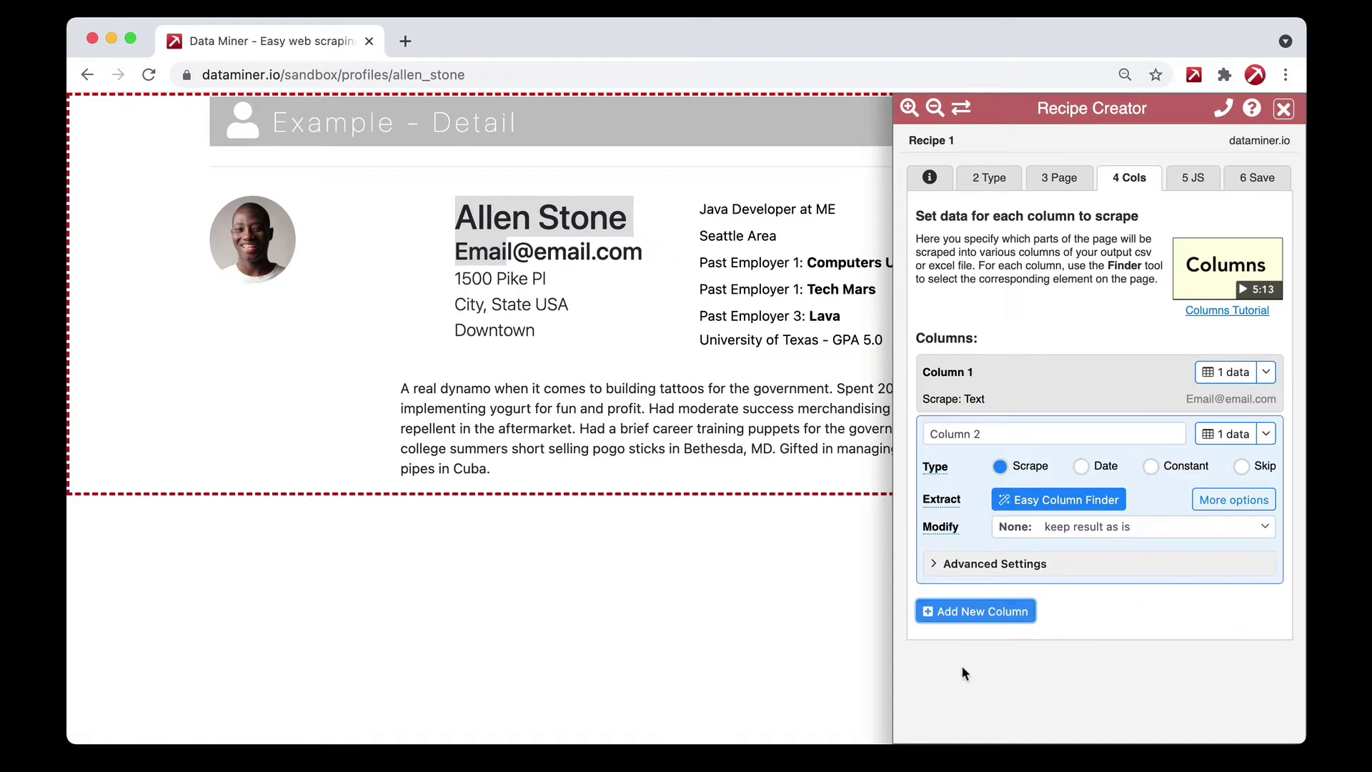
left_click(1018, 529)
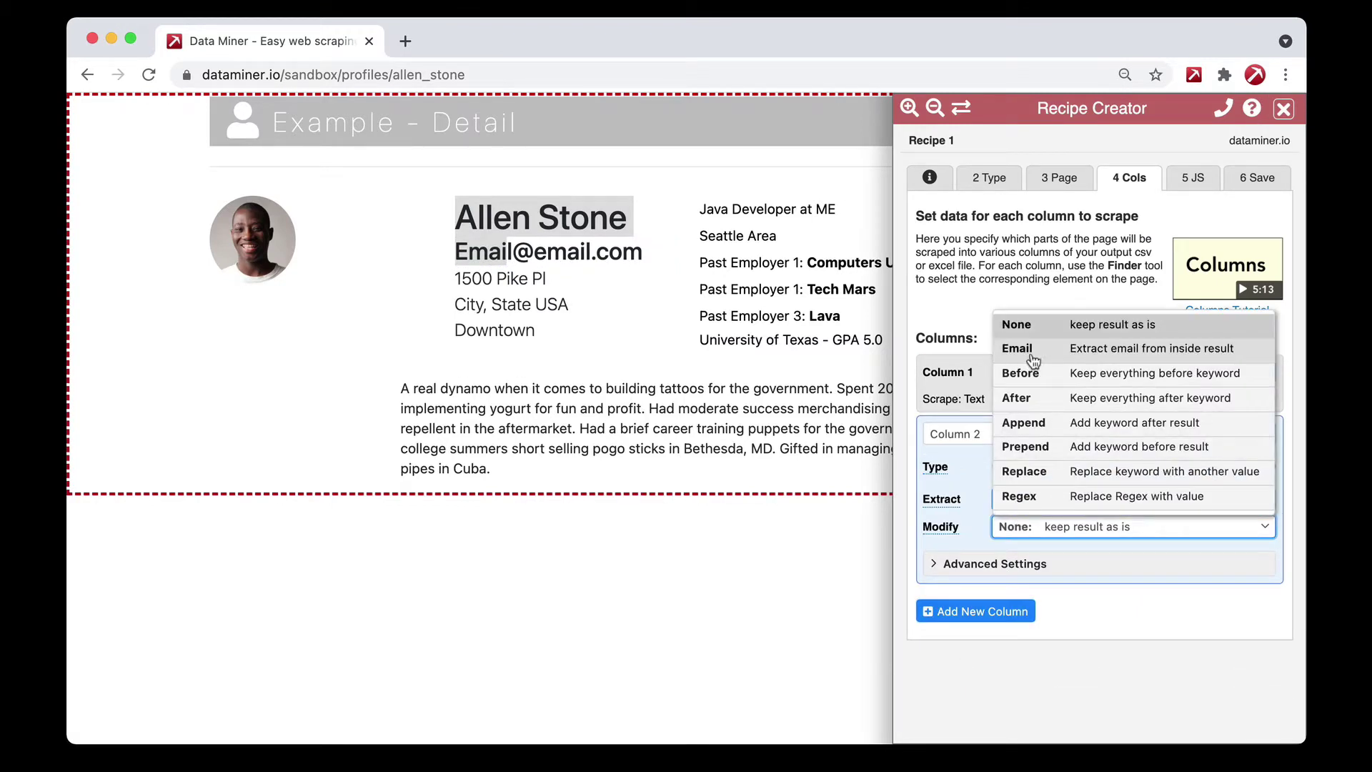
left_click(1083, 378)
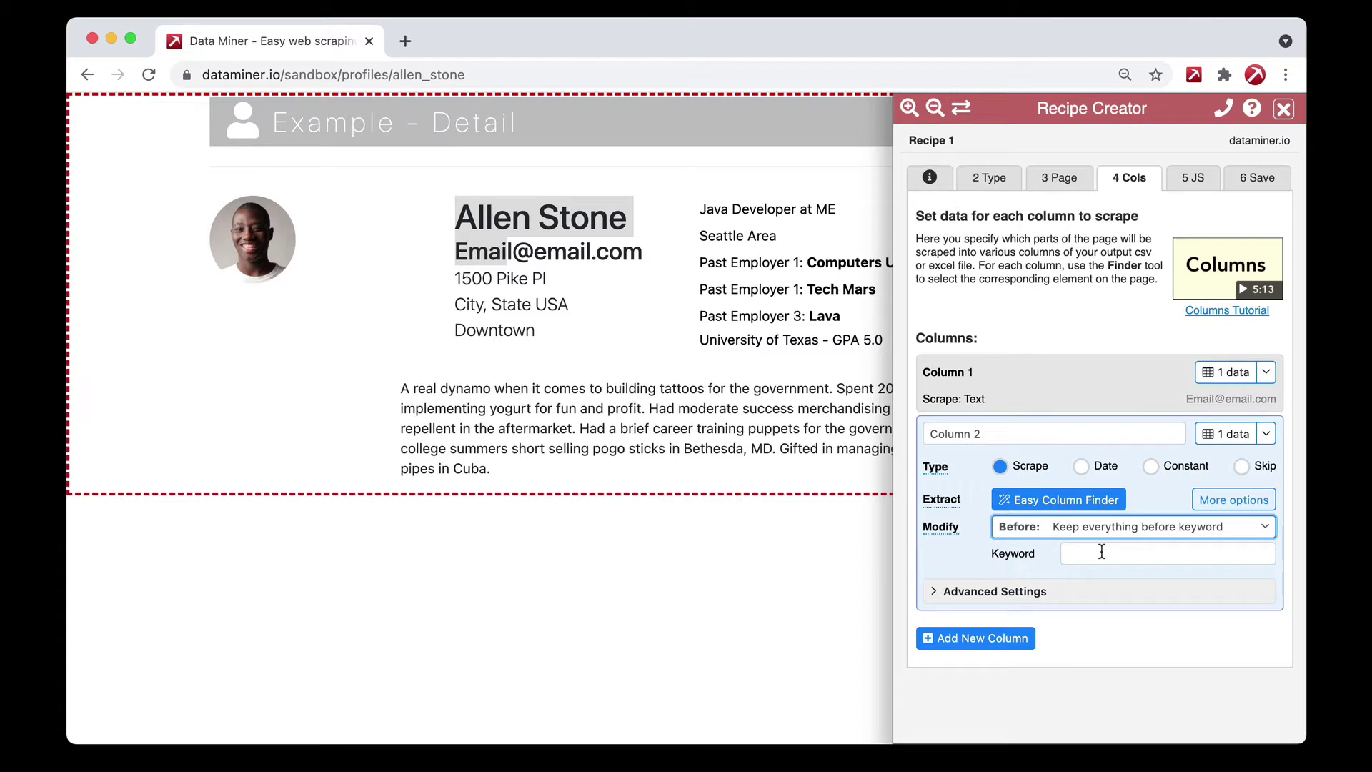
left_click(606, 215)
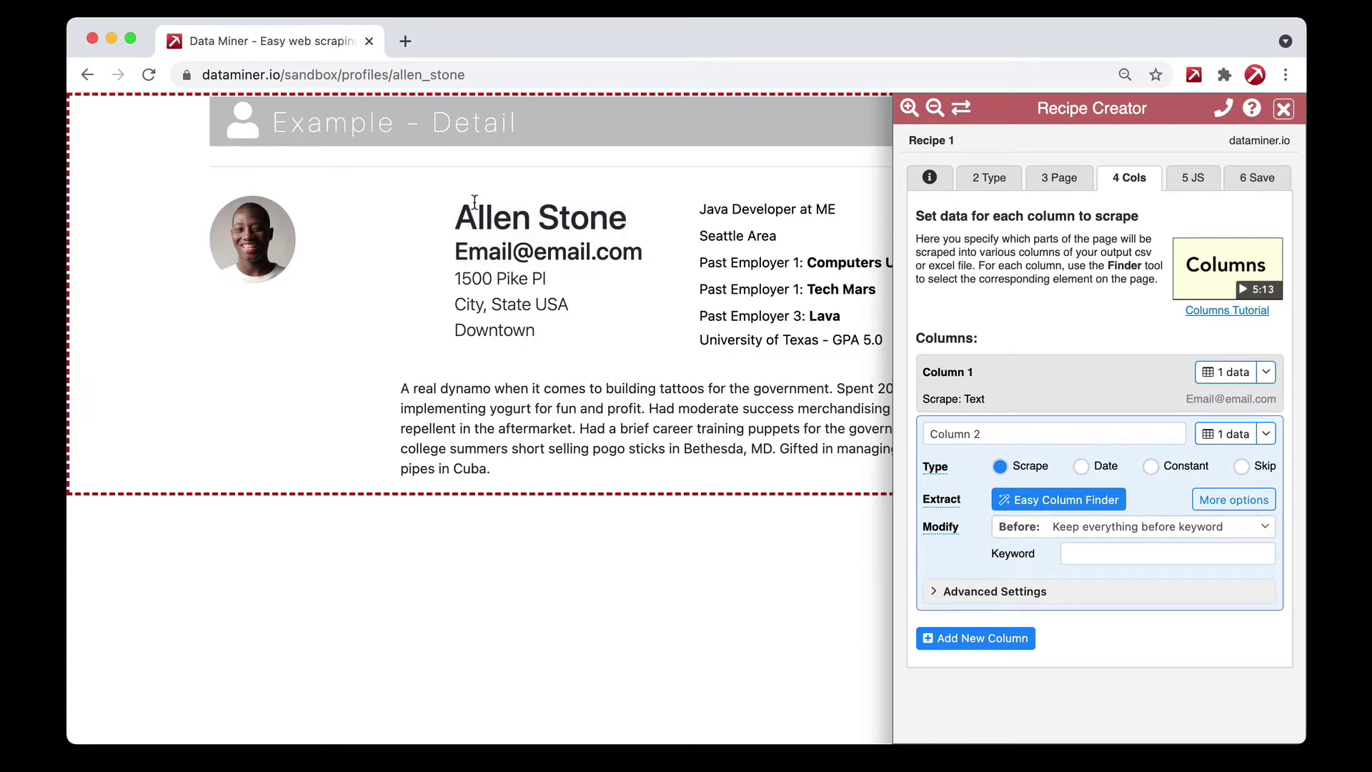
left_click_drag(456, 211, 598, 214)
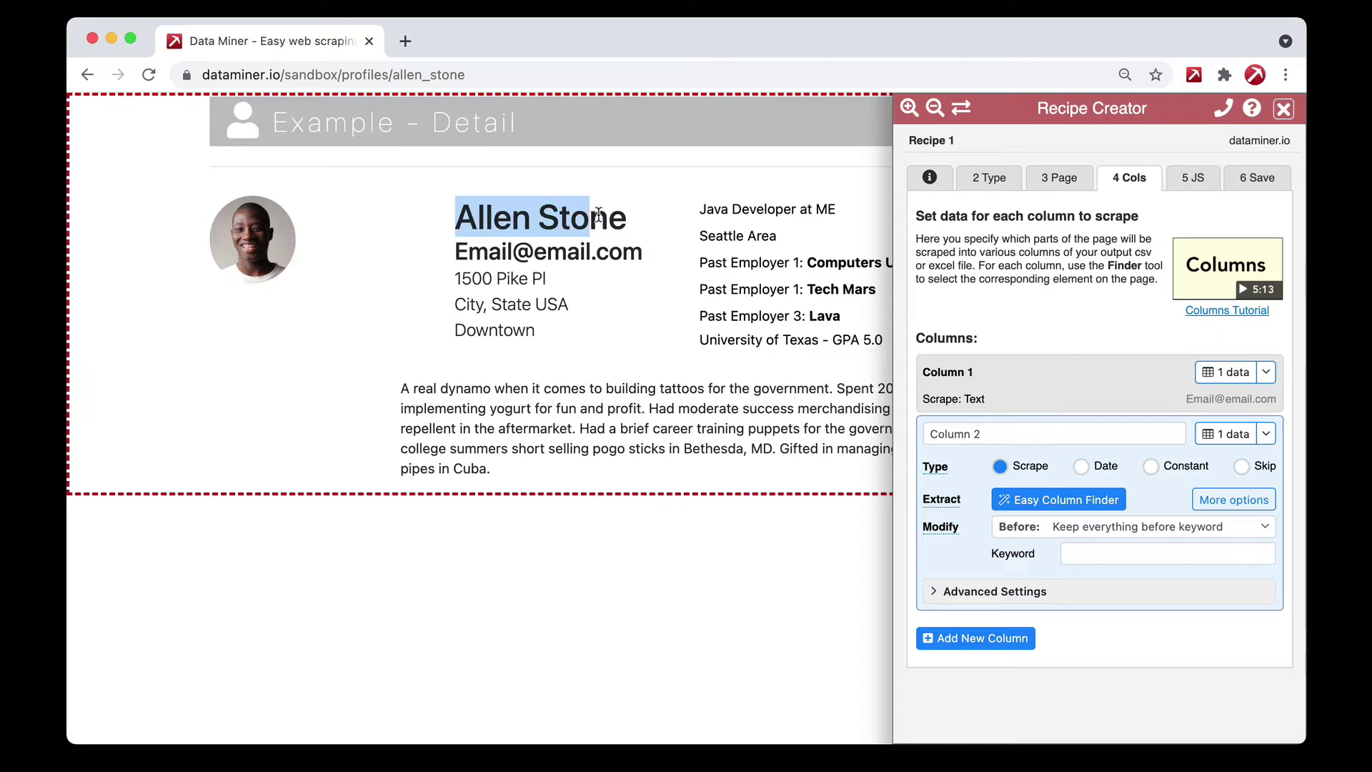
left_click(1042, 591)
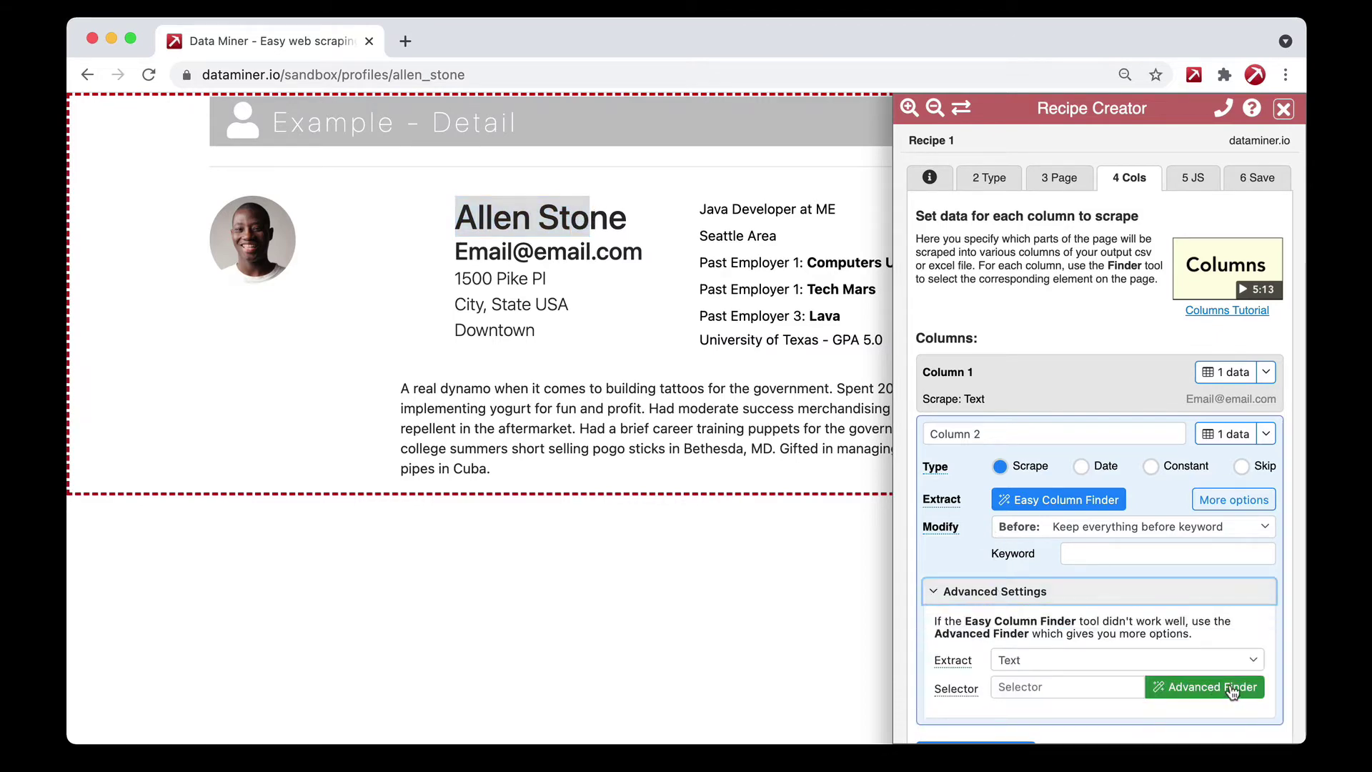
- Set Column 2's selector to the h1 name heading via Advanced Finder and preview the full name
left_click(1233, 688)
left_click(541, 215)
left_click(972, 371)
left_click(1235, 609)
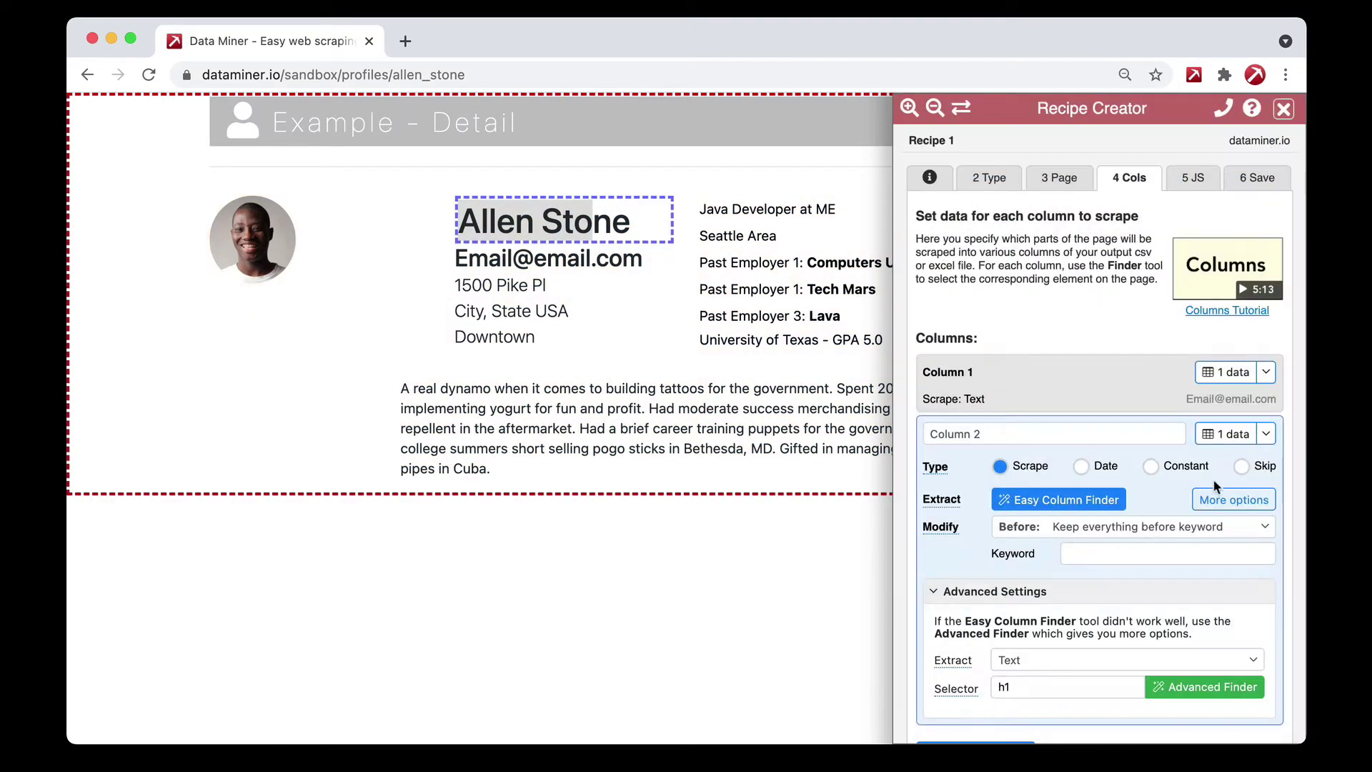
left_click(1226, 434)
triple_click(1008, 162)
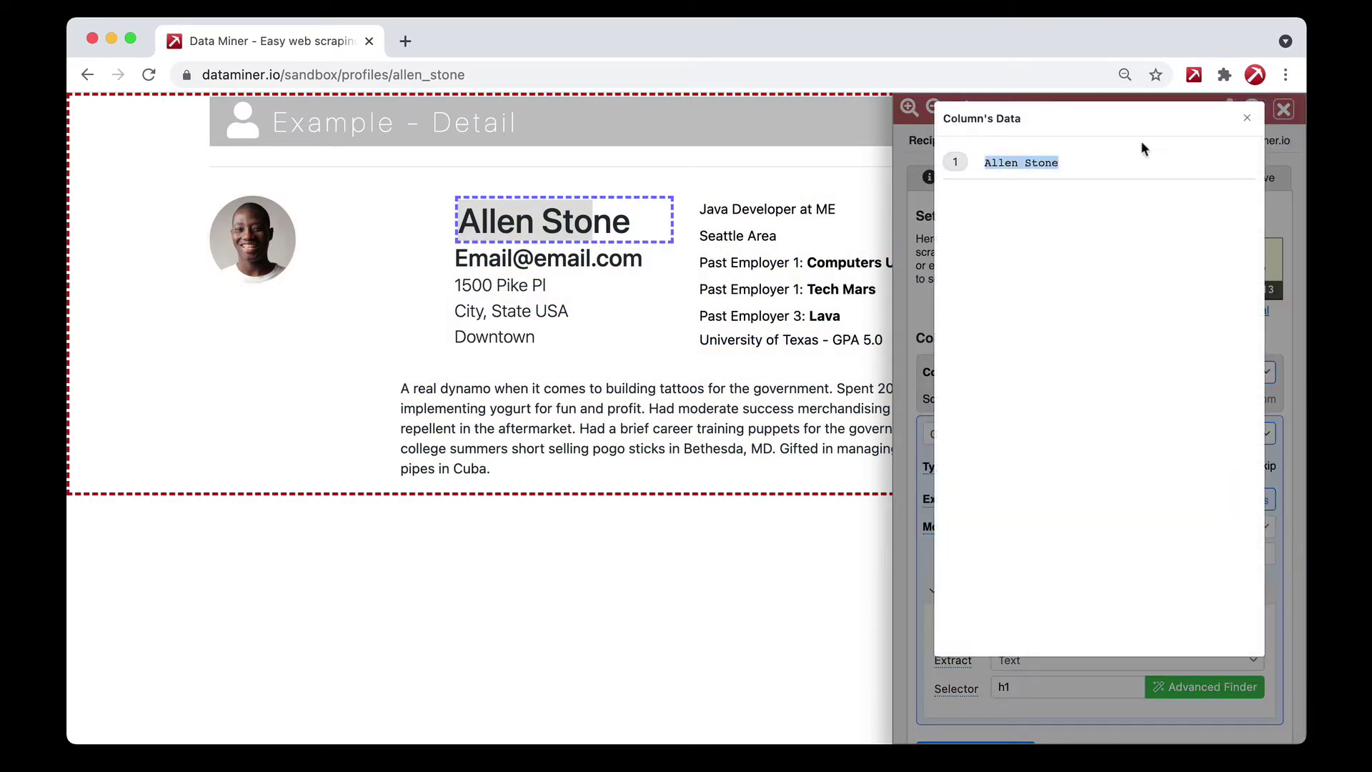
left_click(1242, 118)
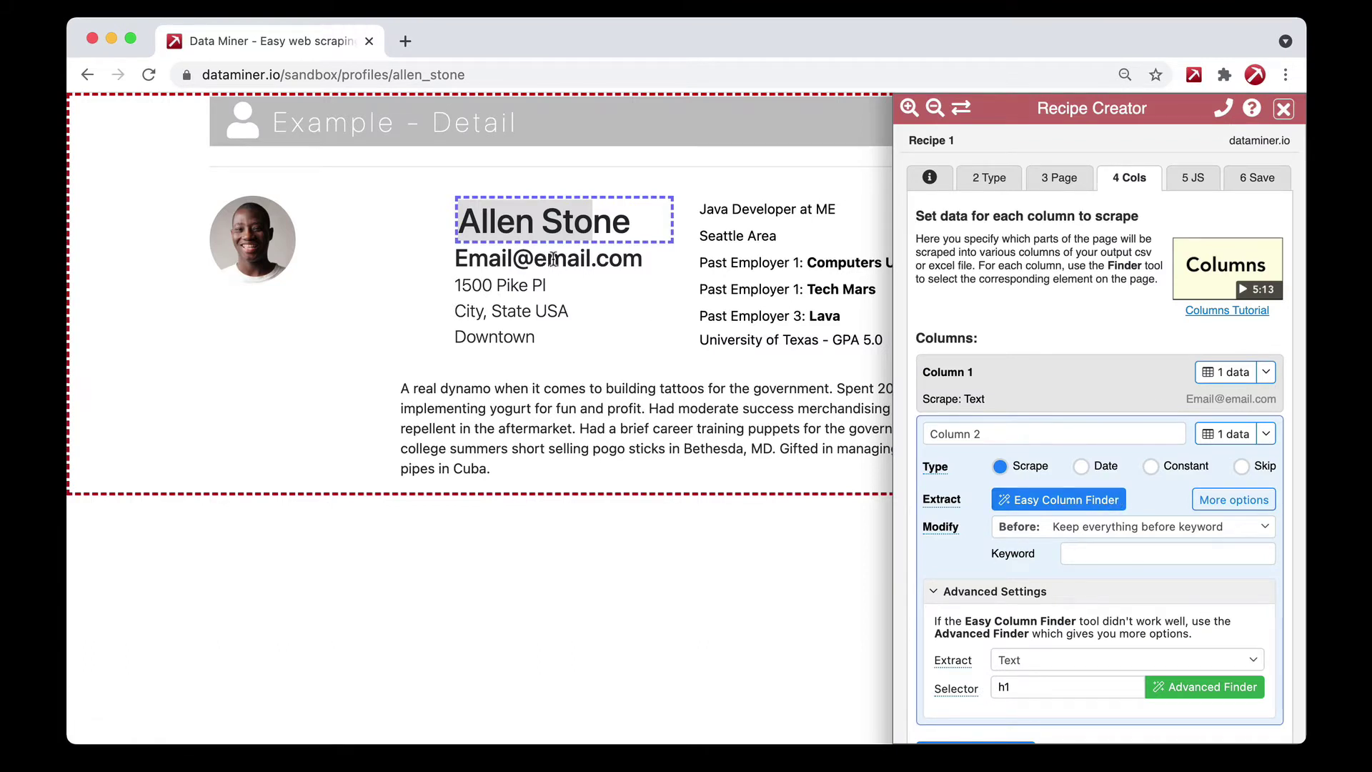
- Enter the cut-off keyword for Column 2 and confirm the preview shows only the first name
left_click(1103, 558)
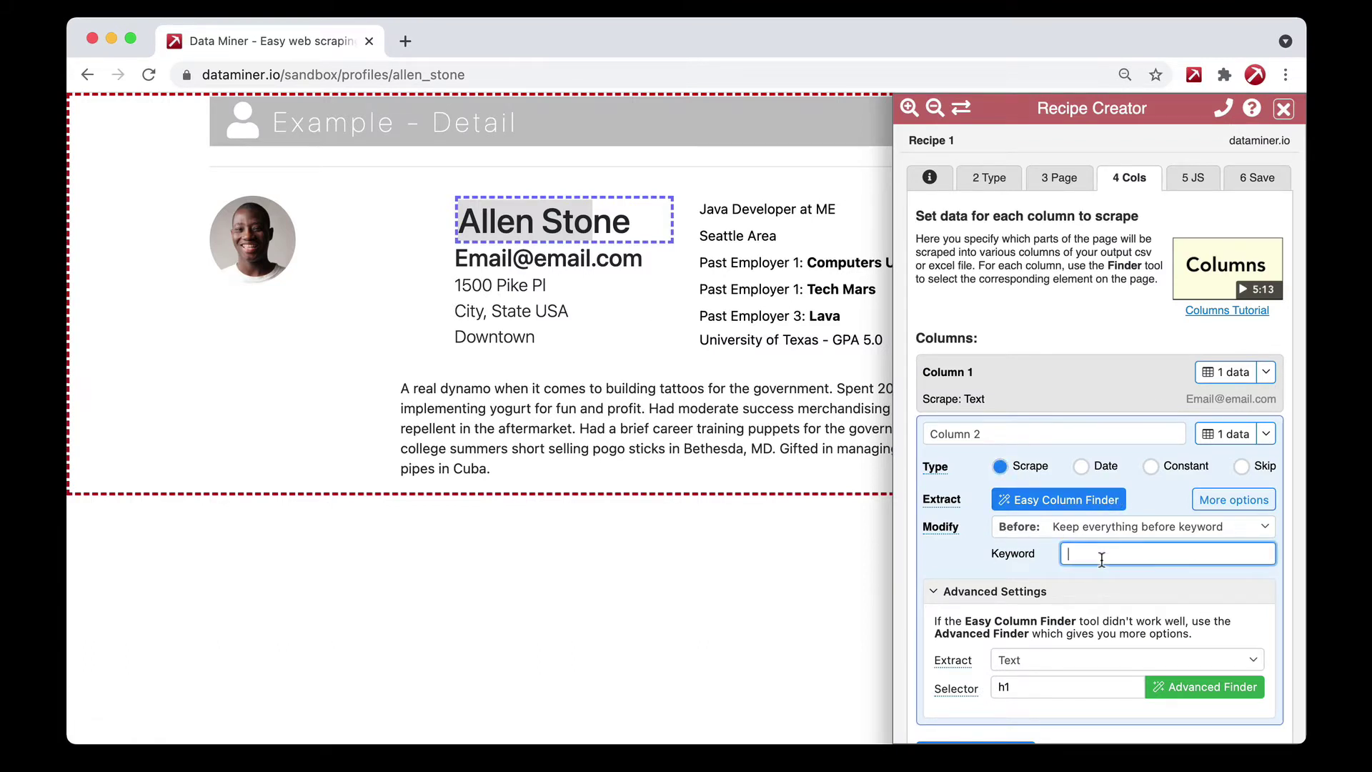
left_click(1208, 443)
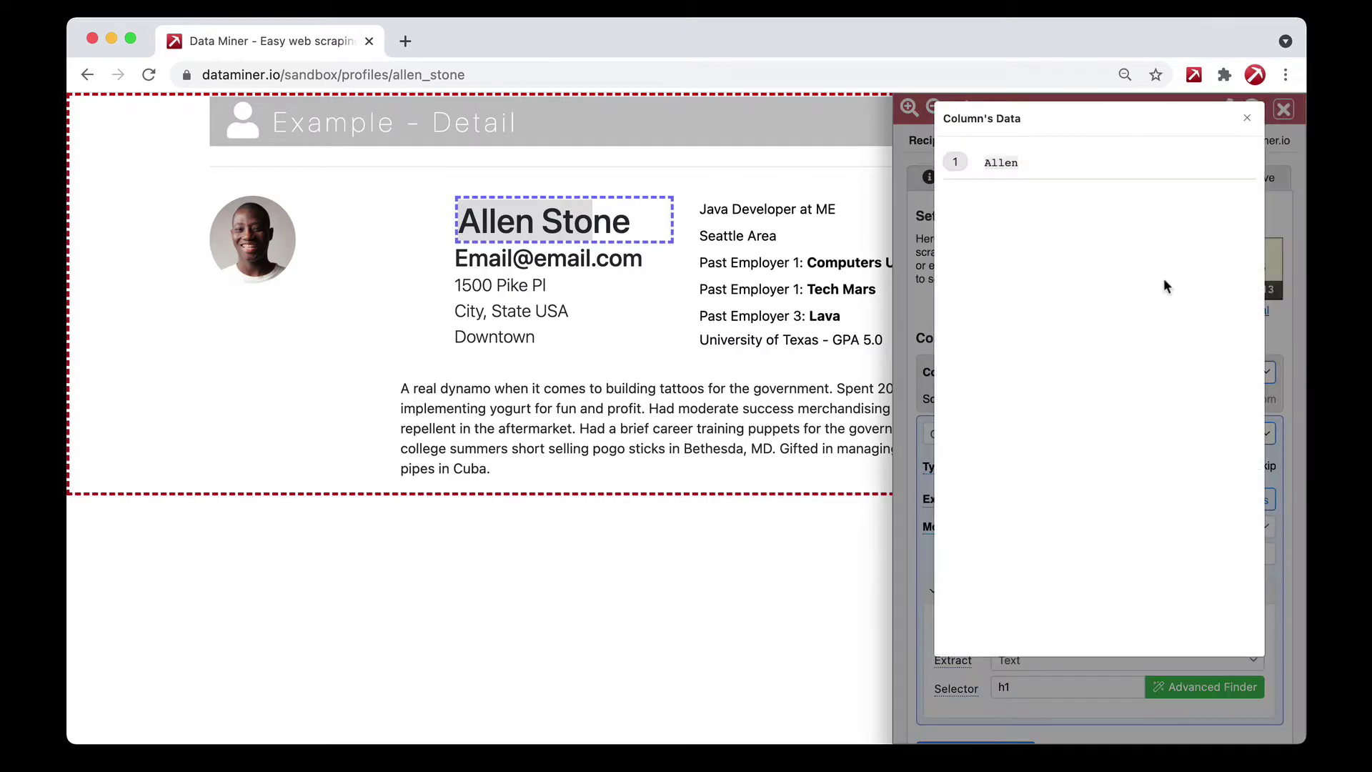
left_click_drag(1020, 164, 981, 164)
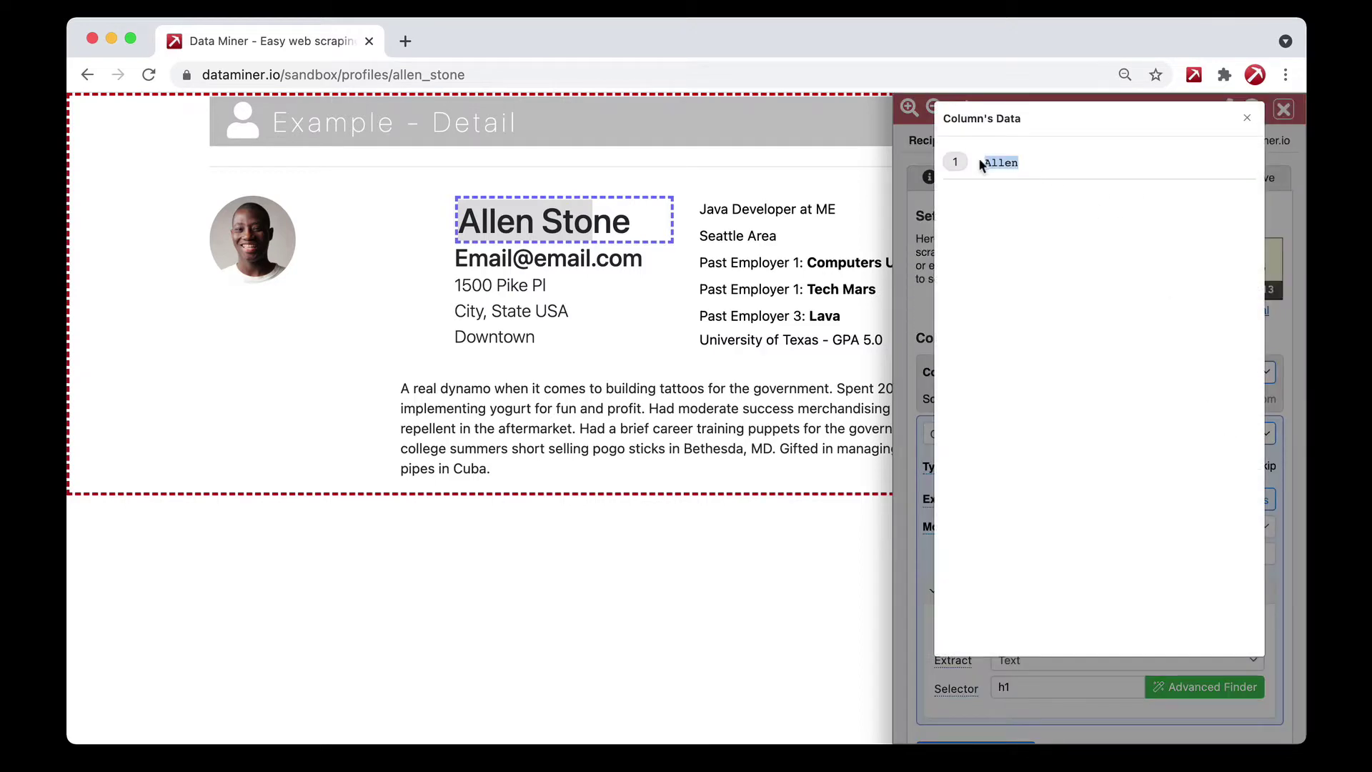
left_click(1246, 123)
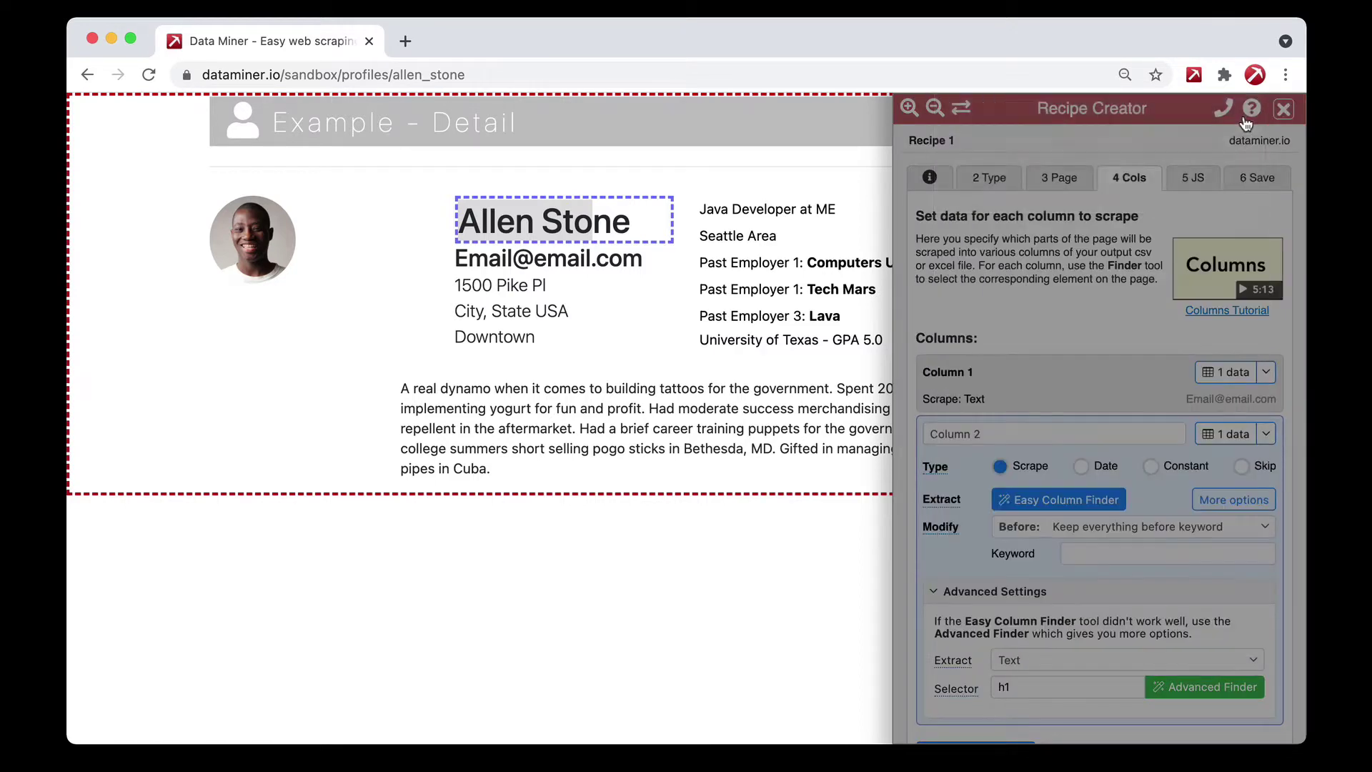
left_click(464, 306)
left_click_drag(463, 303, 572, 309)
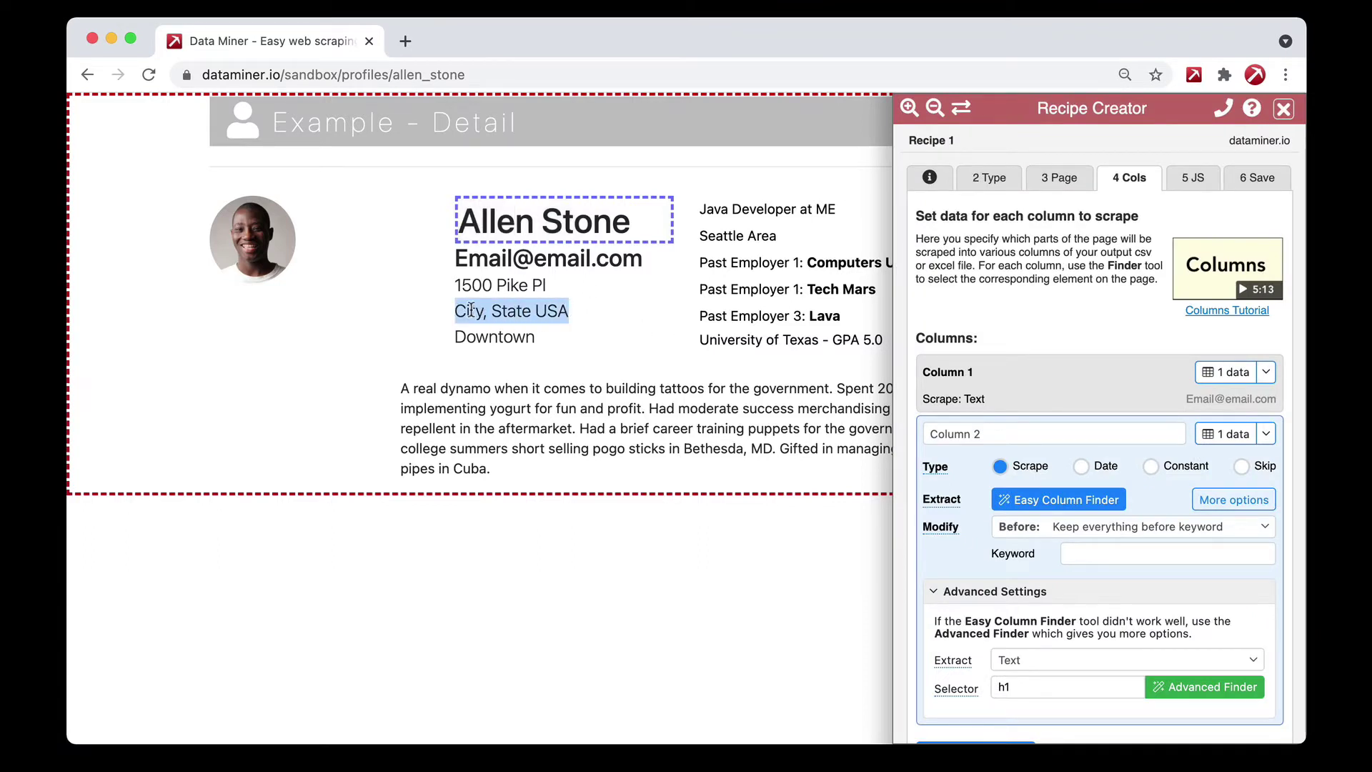